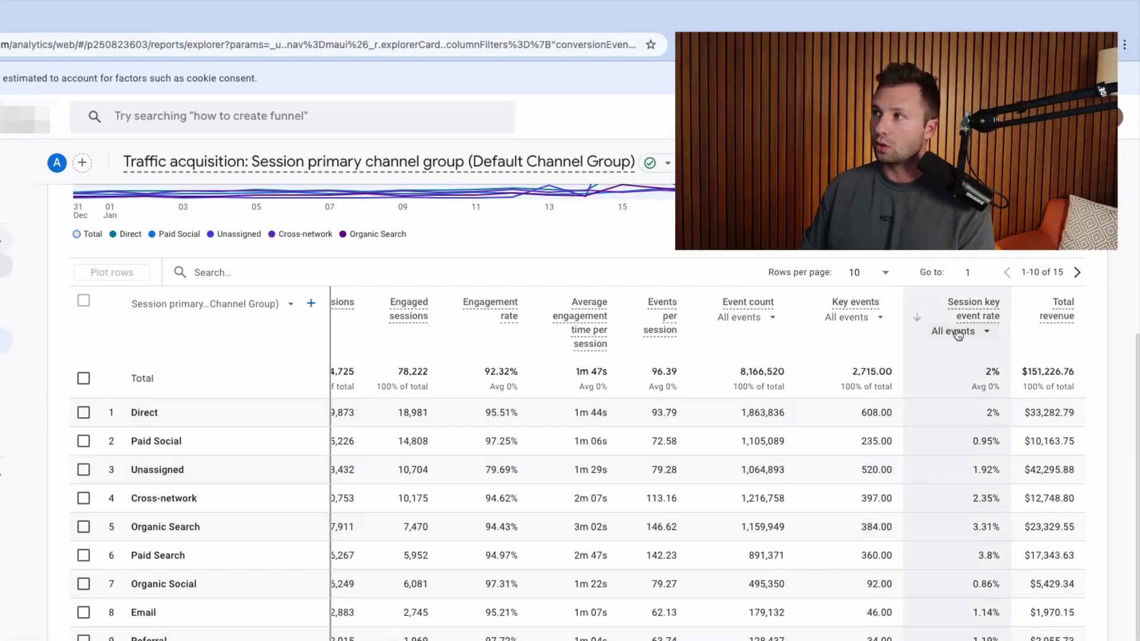
# Toggle the Key events event filter and close it, leaving all events counted
pyautogui.click(873, 325)
pyautogui.click(873, 325)
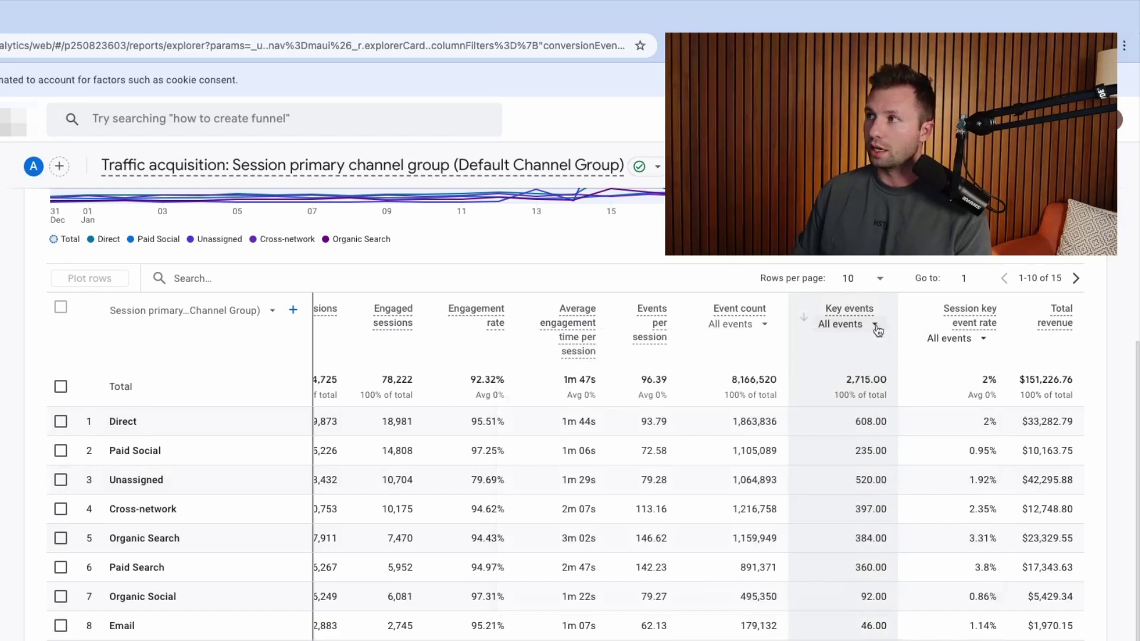
pyautogui.click(873, 325)
pyautogui.click(425, 363)
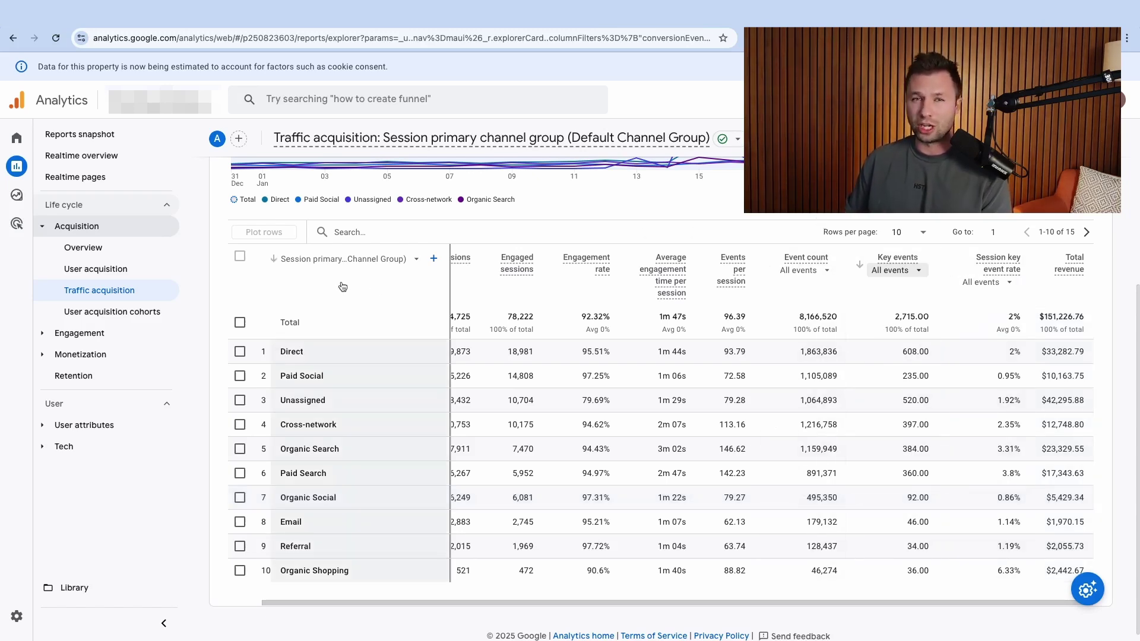
pyautogui.moveTo(324, 166)
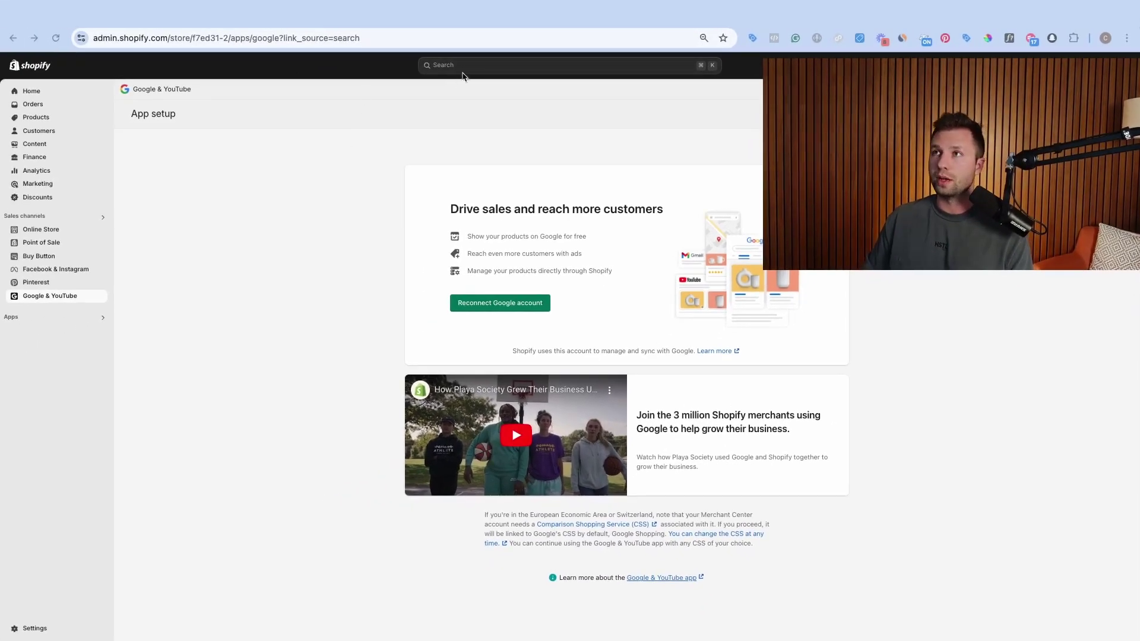
# Search 'shopify apps' to reach the Shopify App Store, then search 'google' and open Google & YouTube
pyautogui.click(344, 77)
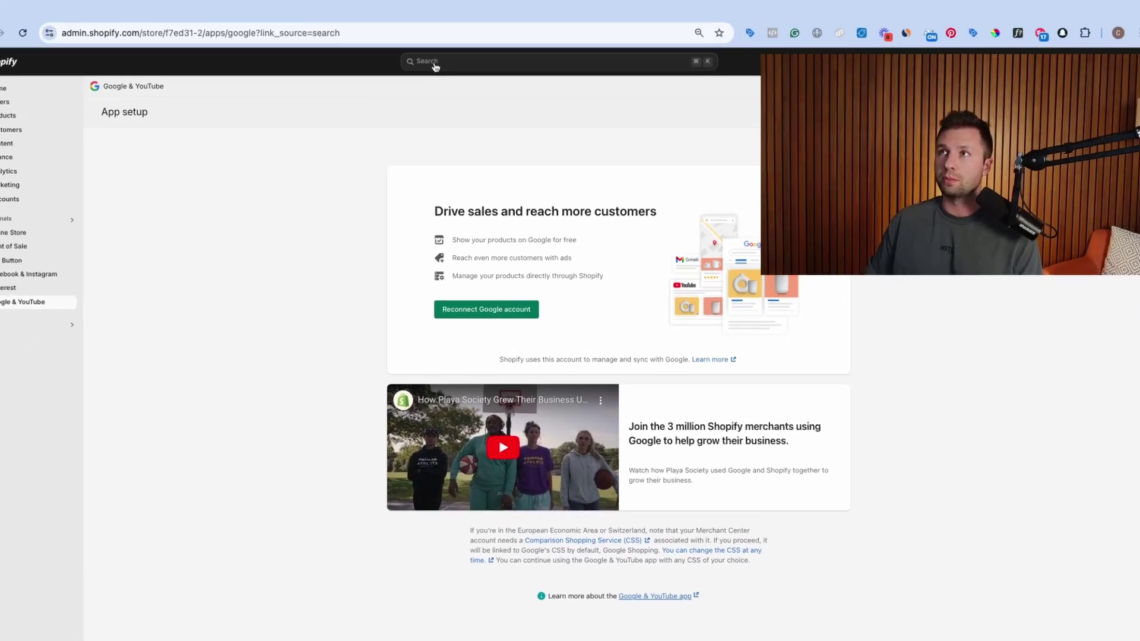
pyautogui.write('shopify apps')
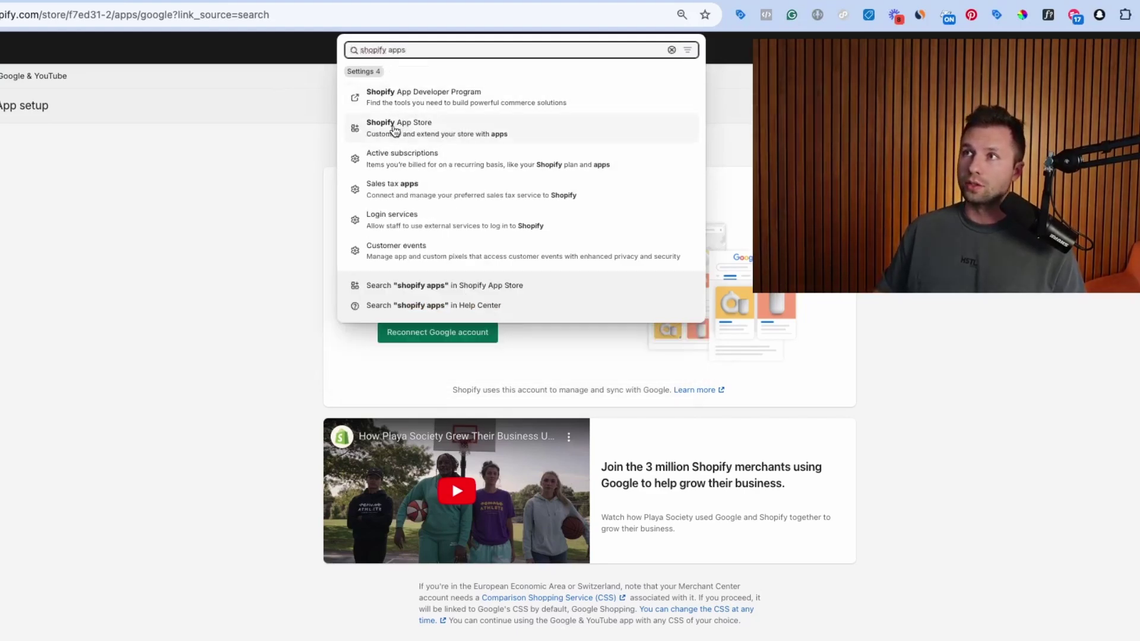
pyautogui.click(404, 132)
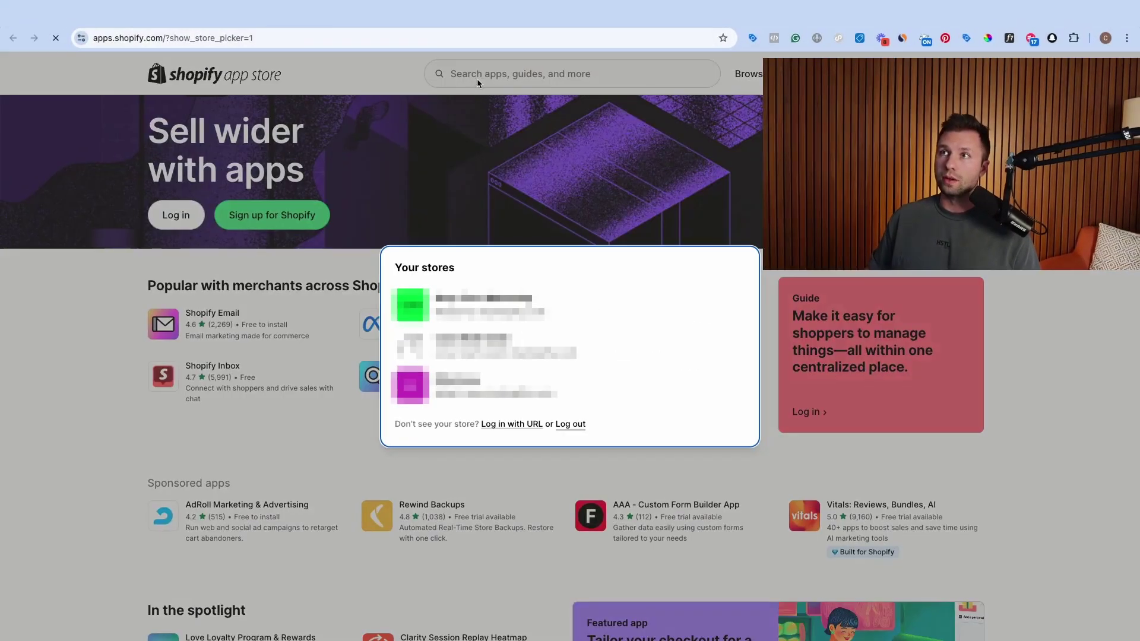
pyautogui.click(477, 78)
pyautogui.click(477, 74)
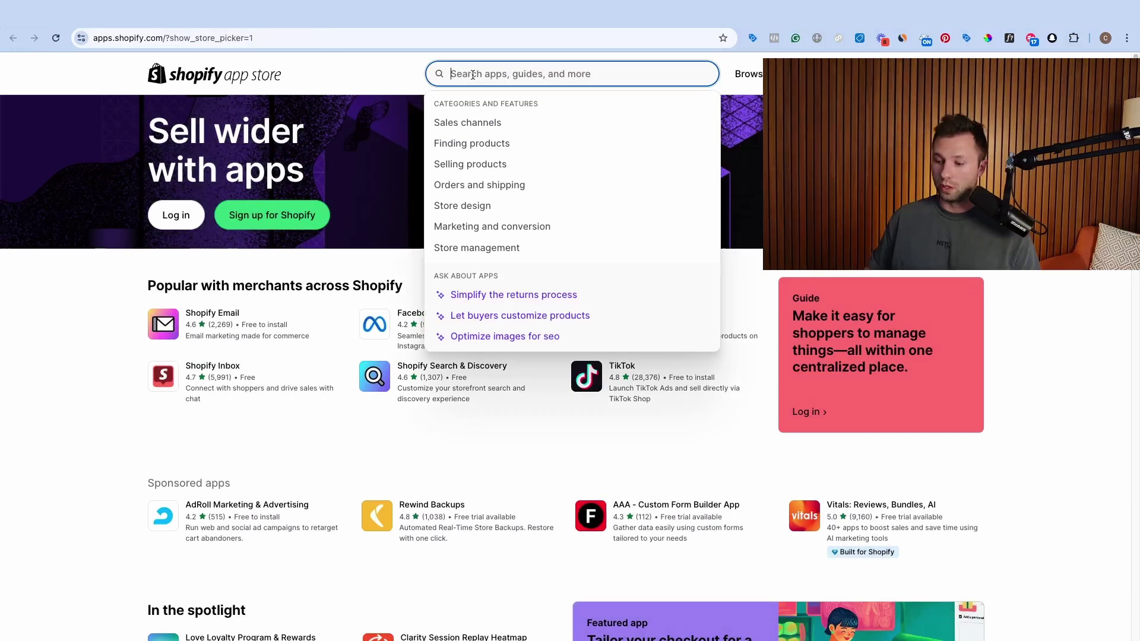
pyautogui.write('google')
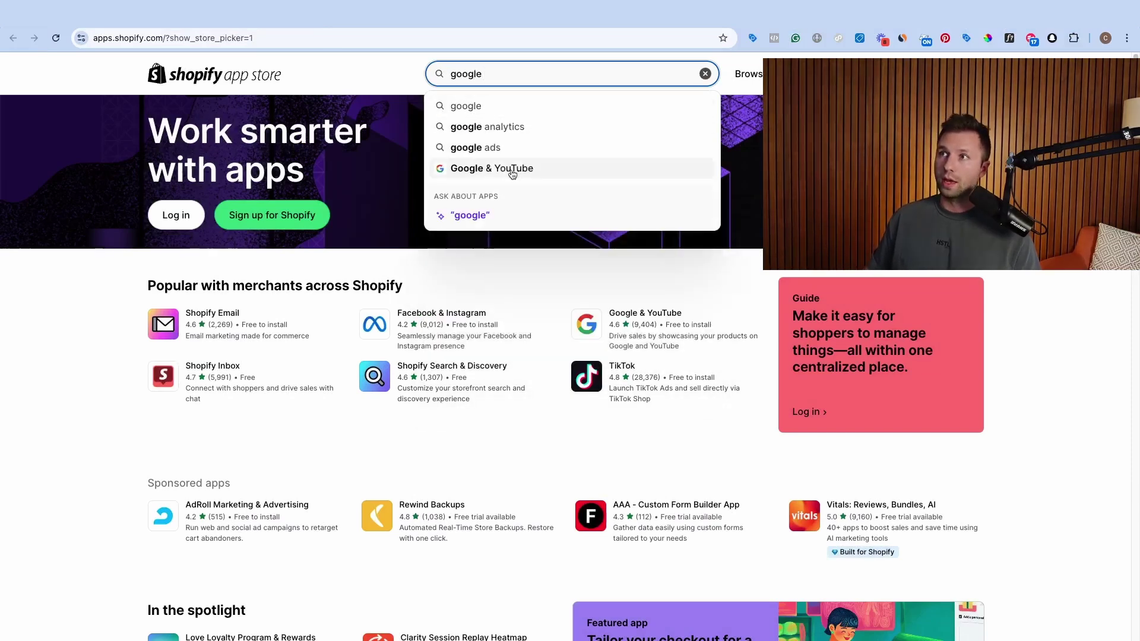
pyautogui.click(514, 169)
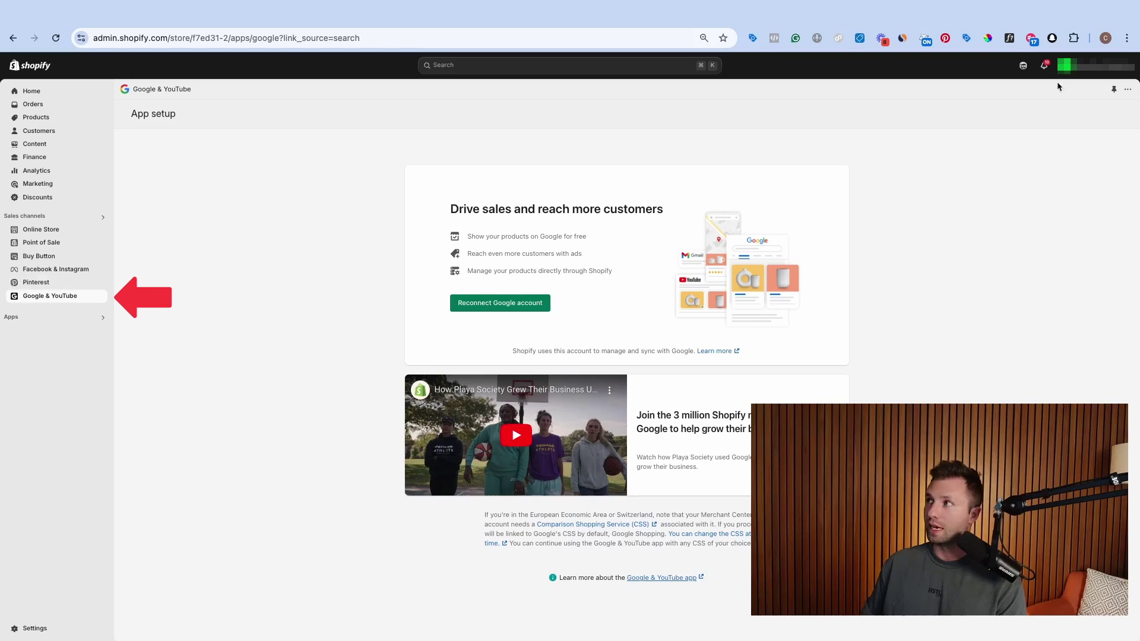
# Unpin Google & YouTube from the sidebar, then pin it again
pyautogui.click(1115, 91)
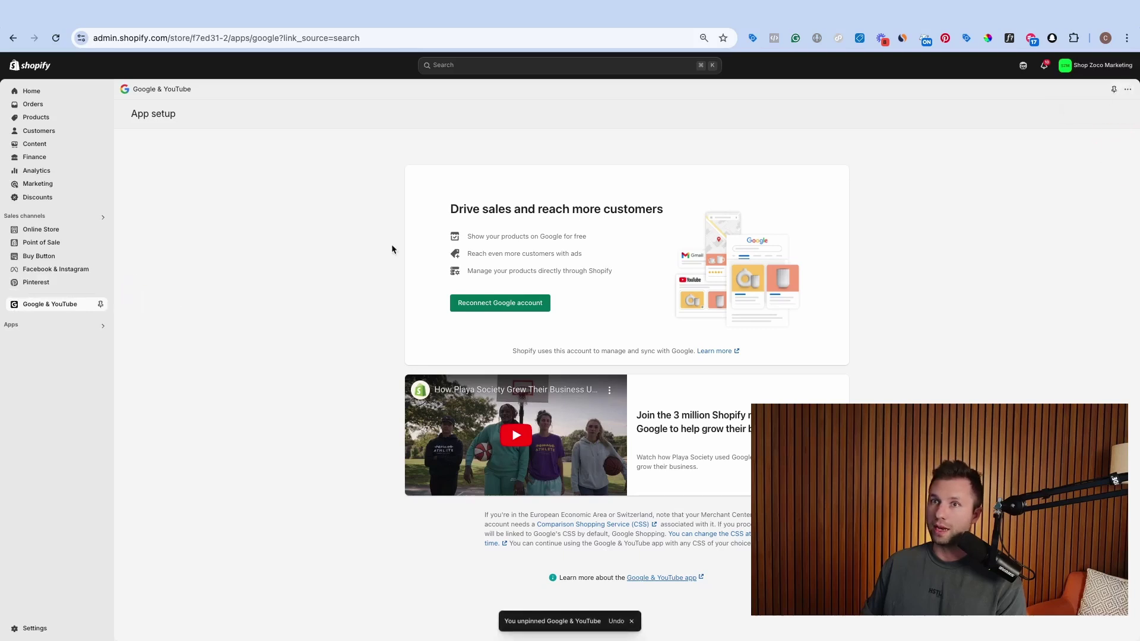
pyautogui.click(1115, 90)
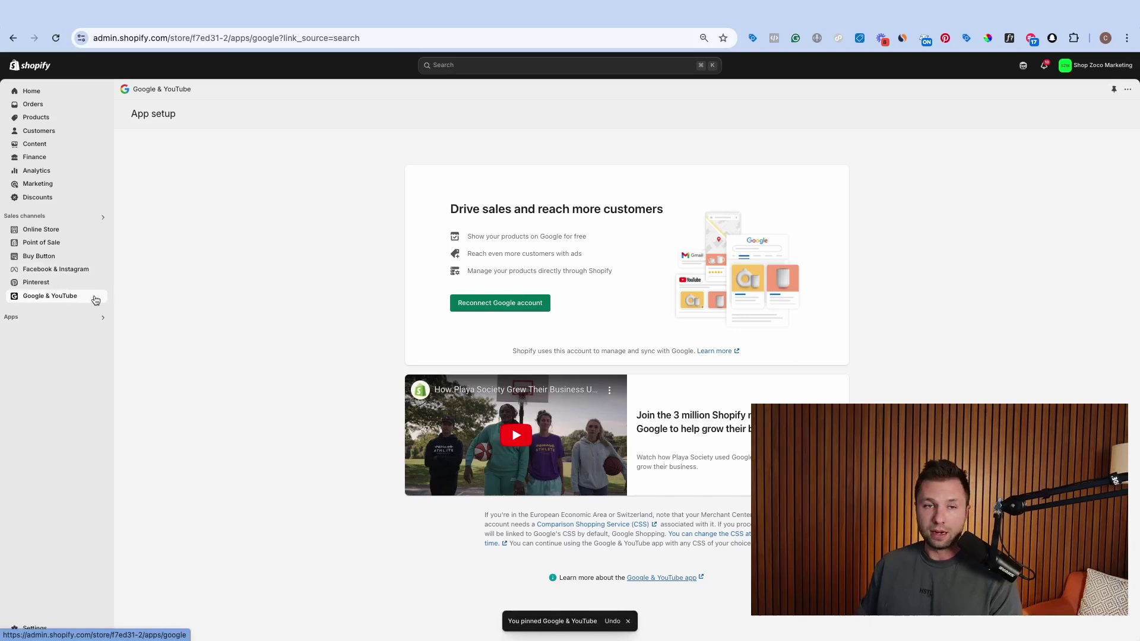
# Reconnect the Google account to Google & YouTube by choosing it in Google Sign-in
pyautogui.click(476, 306)
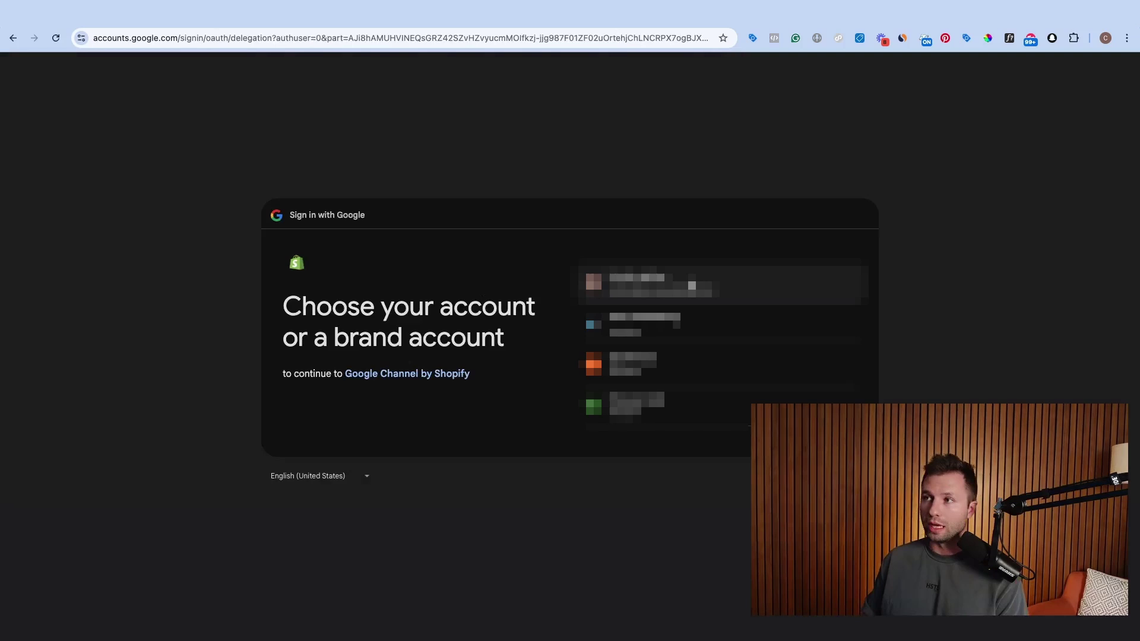
pyautogui.click(630, 286)
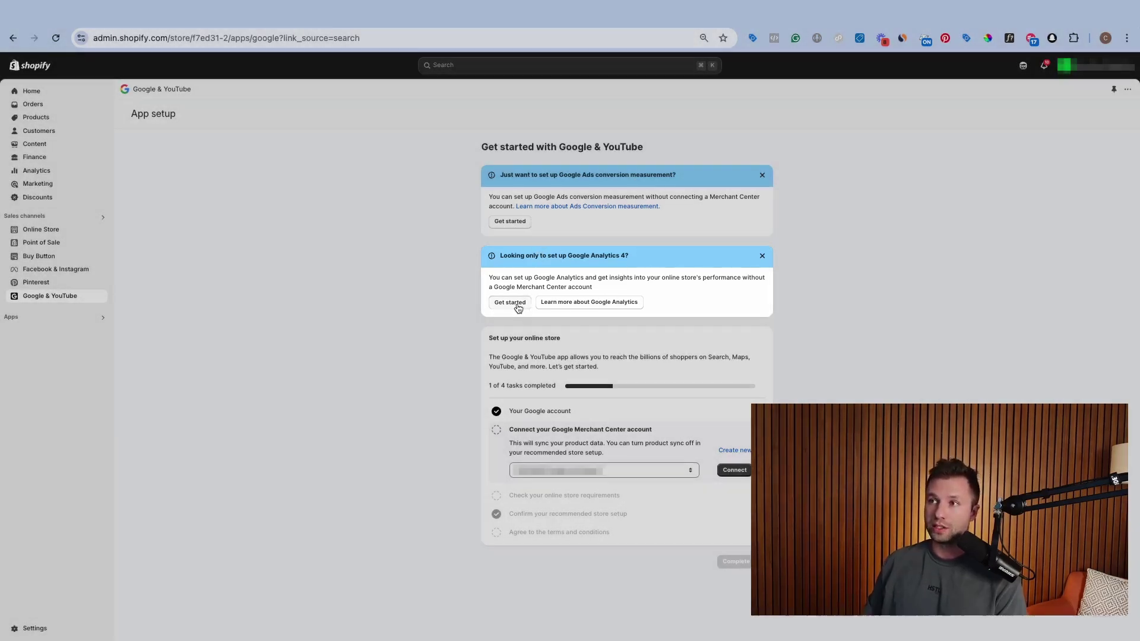
# Start Google Analytics 4 setup, pick the Analytics property from the dropdown, and connect it
pyautogui.click(518, 304)
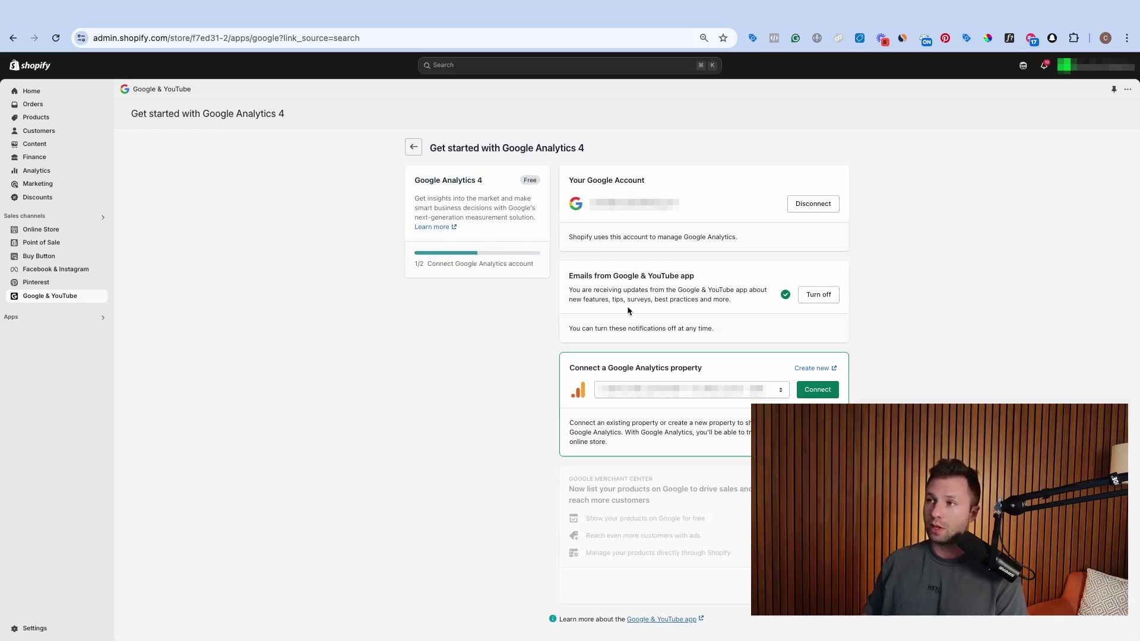
pyautogui.click(730, 392)
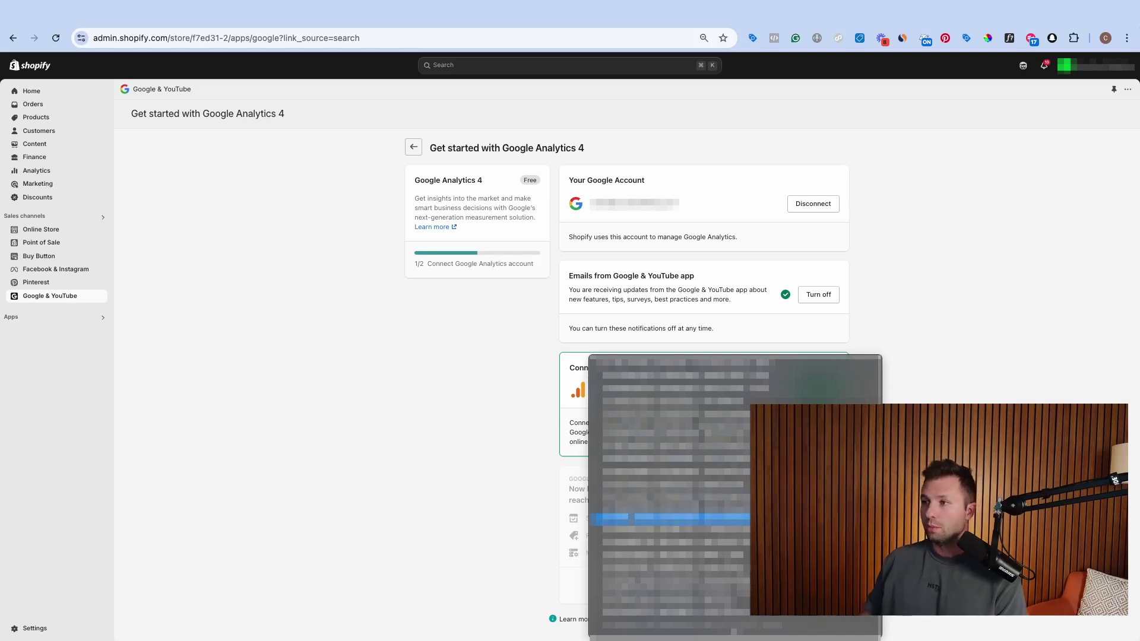
pyautogui.click(671, 518)
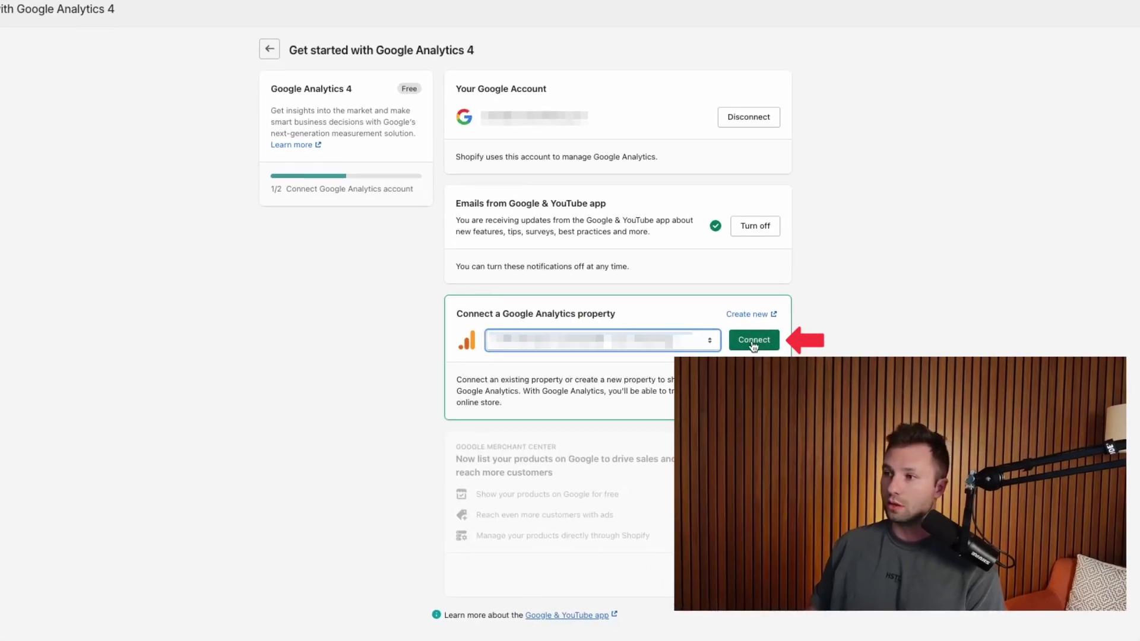
pyautogui.click(819, 391)
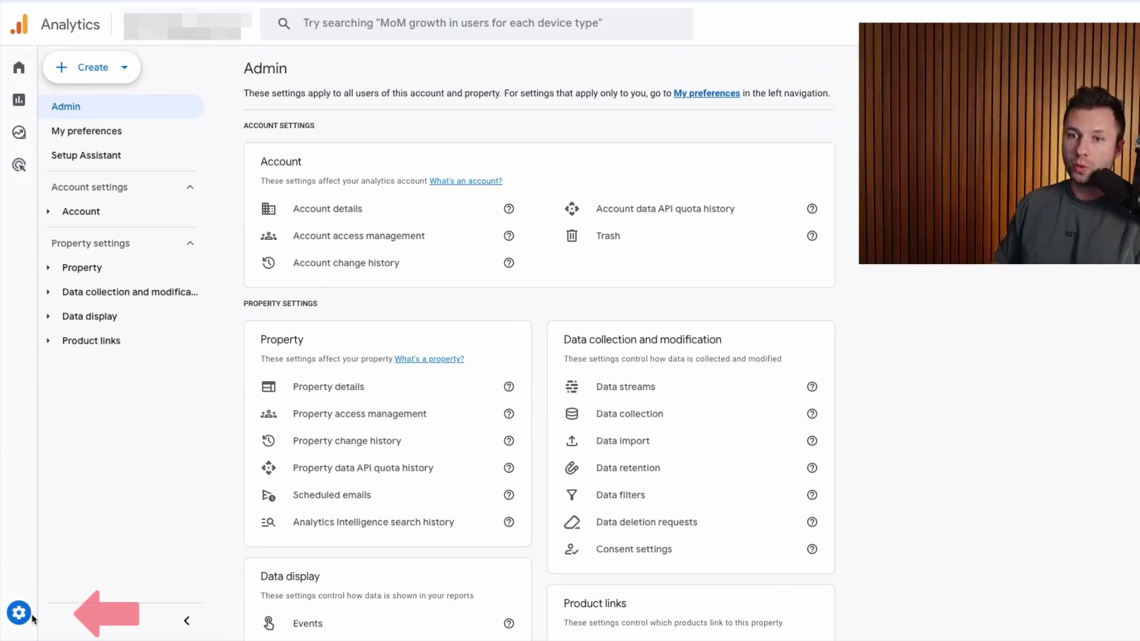
# Review the property's 6 logged events in DebugView, then switch to the shop's cart tab
pyautogui.moveTo(37, 616)
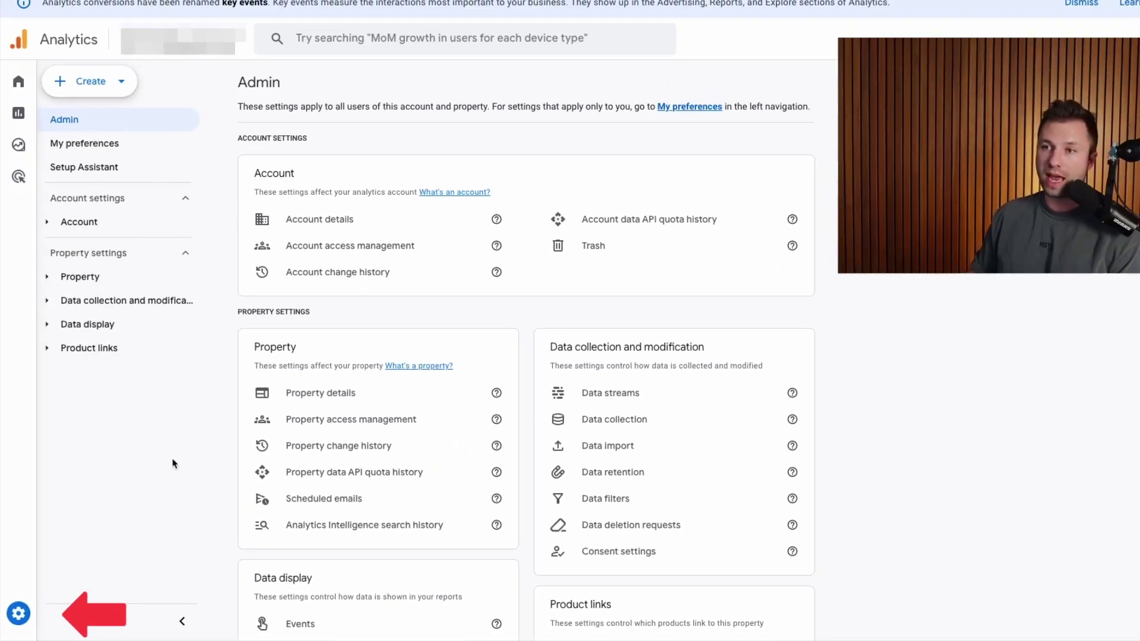
pyautogui.scroll(-5, 374, 475)
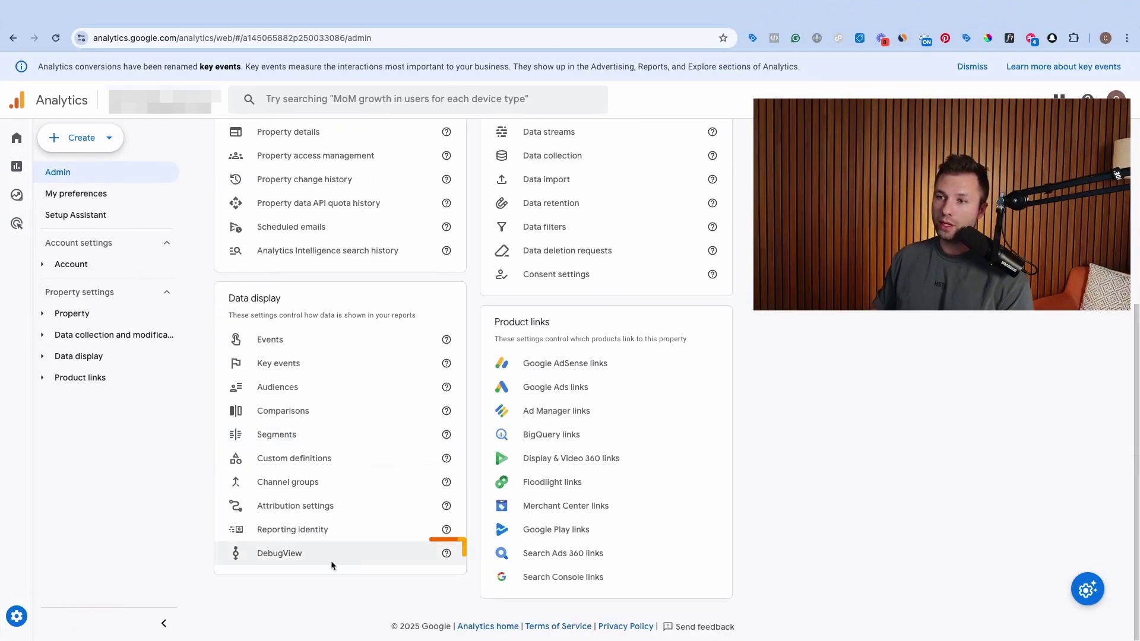
pyautogui.click(279, 556)
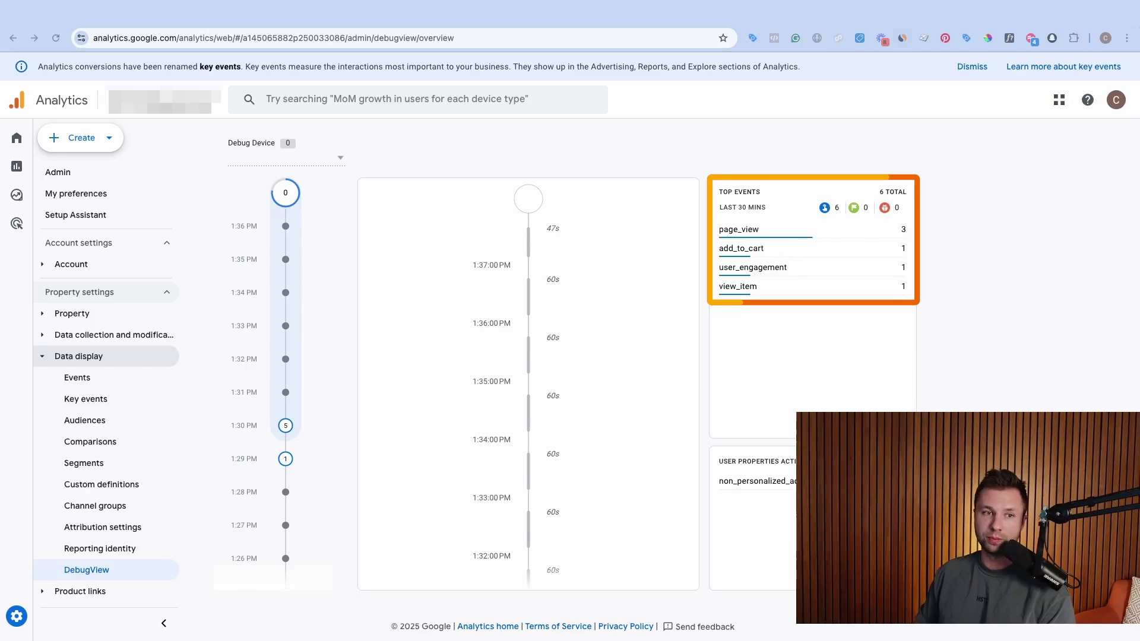
pyautogui.scroll(-10, 701, 330)
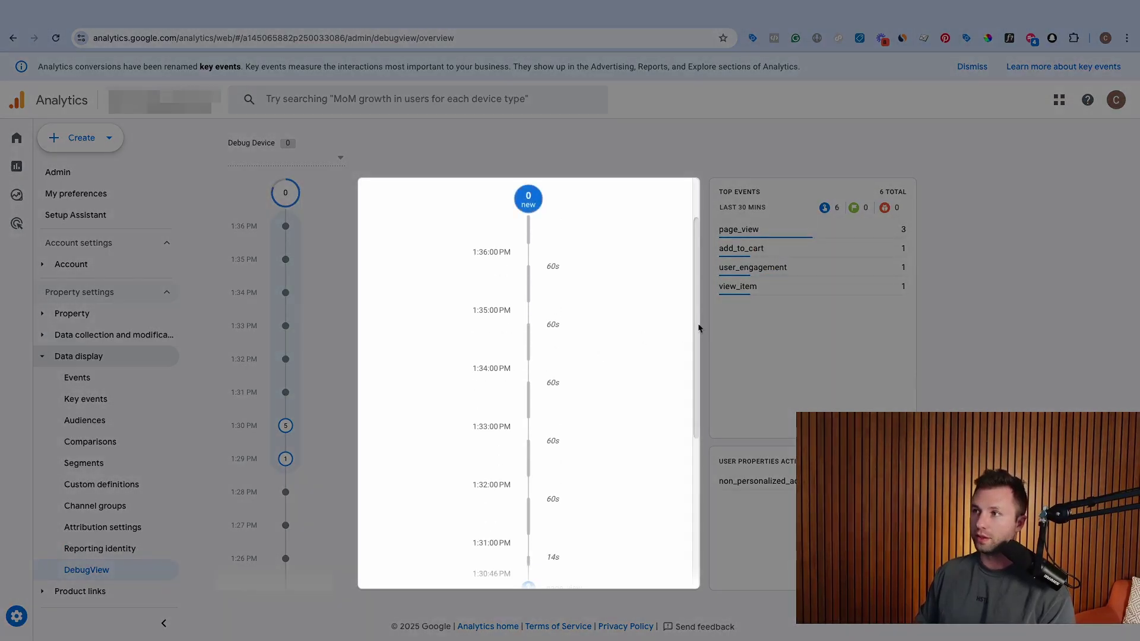
pyautogui.scroll(10, 675, 506)
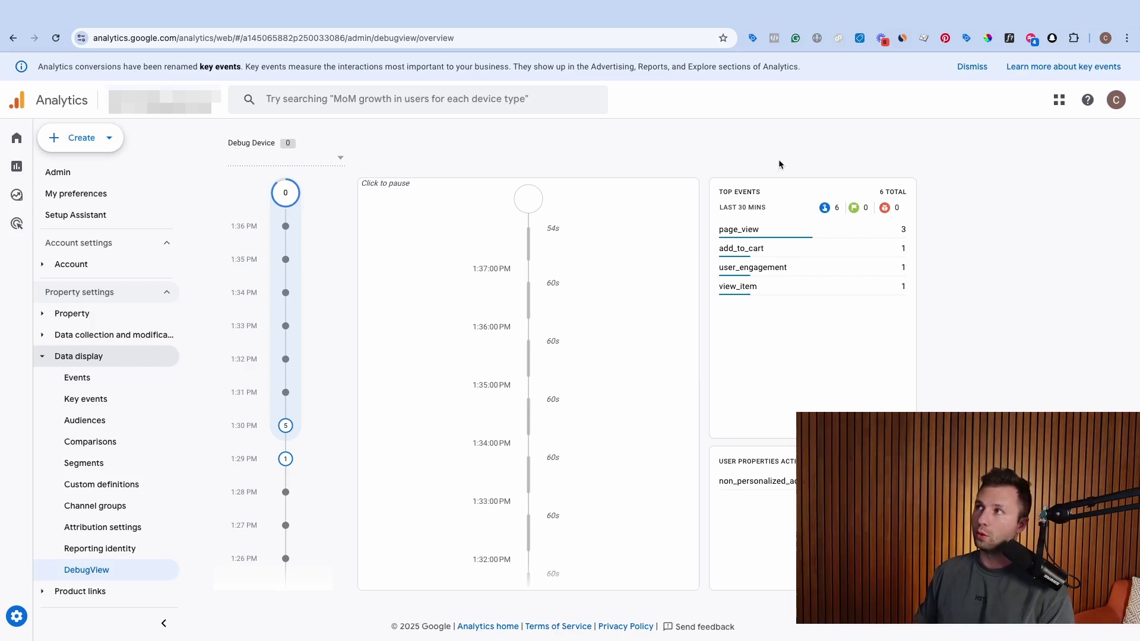
pyautogui.hotkey('ctrl', 'Tab')
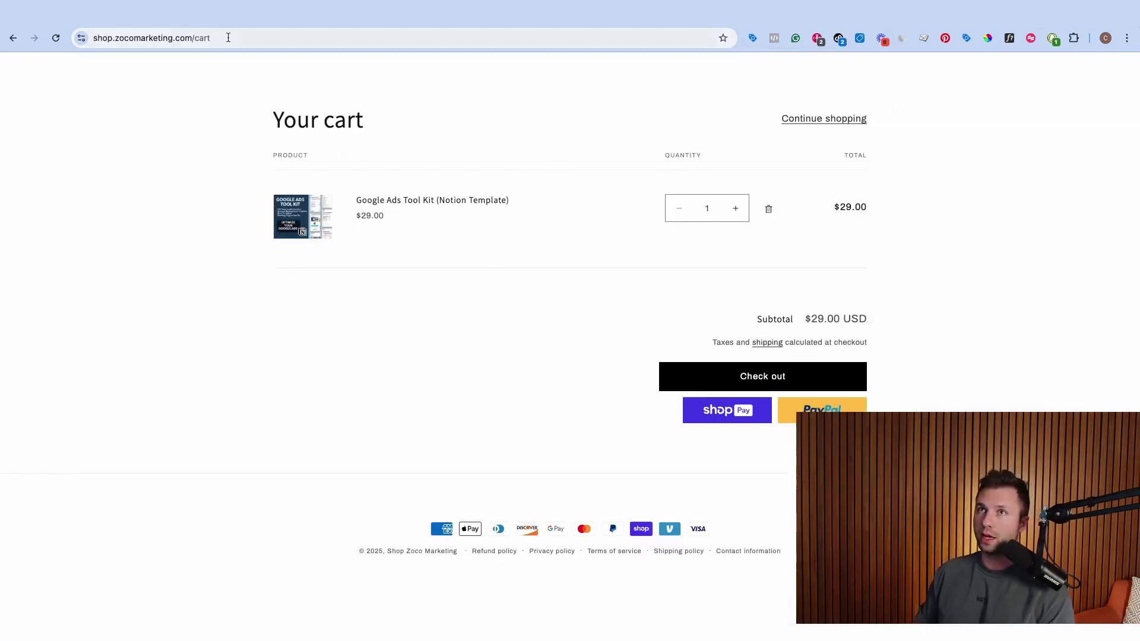
# Remove '/cart' from the address to load the shop.zocomarketing.com homepage
pyautogui.click(204, 38)
pyautogui.press('Right')
pyautogui.press('BackSpace')
pyautogui.press('BackSpace')
pyautogui.press('BackSpace')
pyautogui.press('BackSpace')
pyautogui.press('BackSpace')
pyautogui.press('Return')
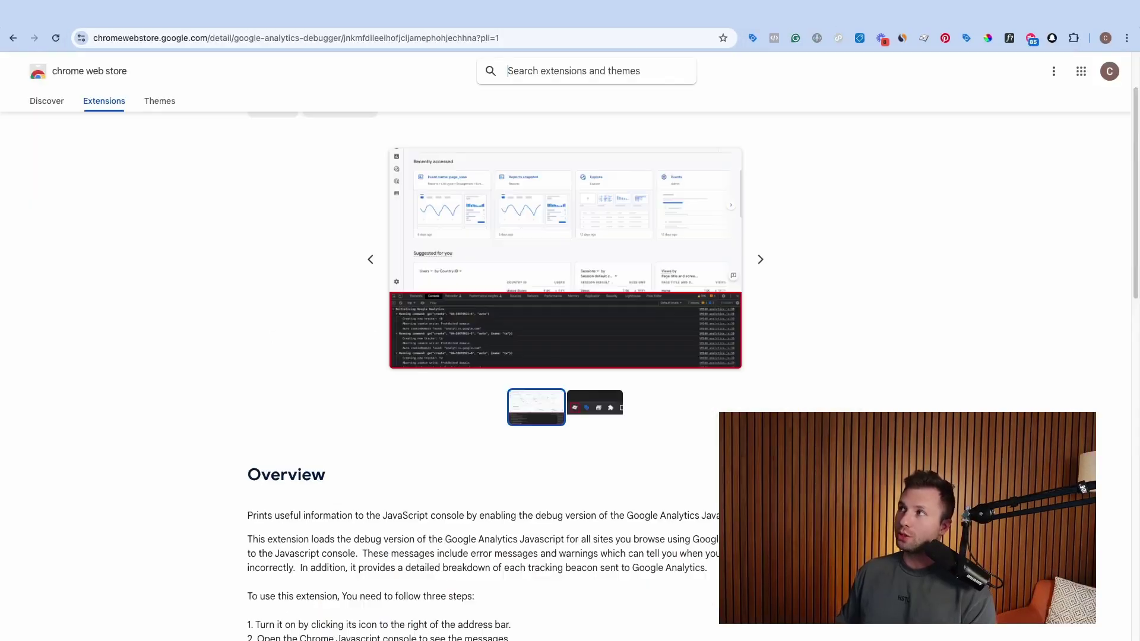
pyautogui.scroll(2, 158, 132)
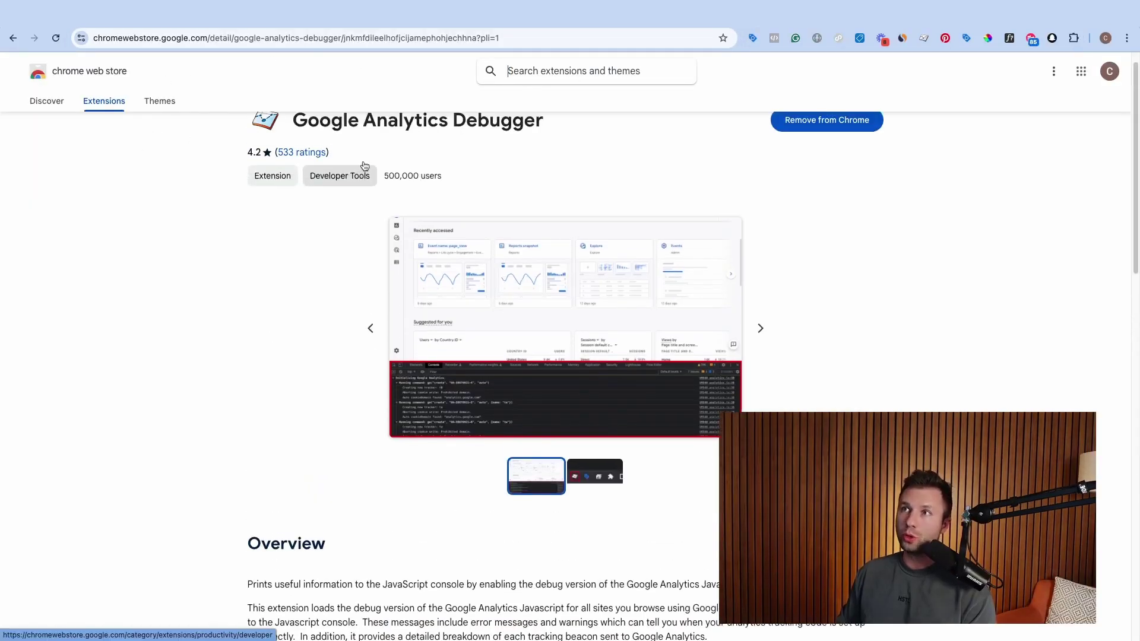
pyautogui.moveTo(307, 143); pyautogui.dragTo(570, 144)
pyautogui.click(570, 145)
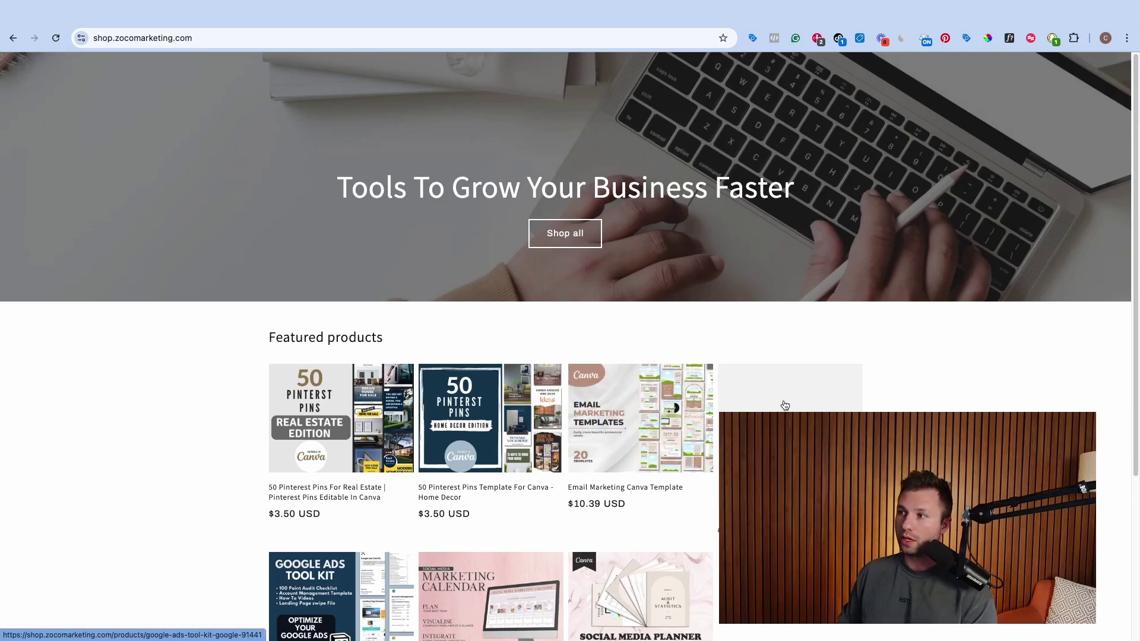
# Open the Google Ads Tool Kit product page and add it to the cart
pyautogui.click(732, 390)
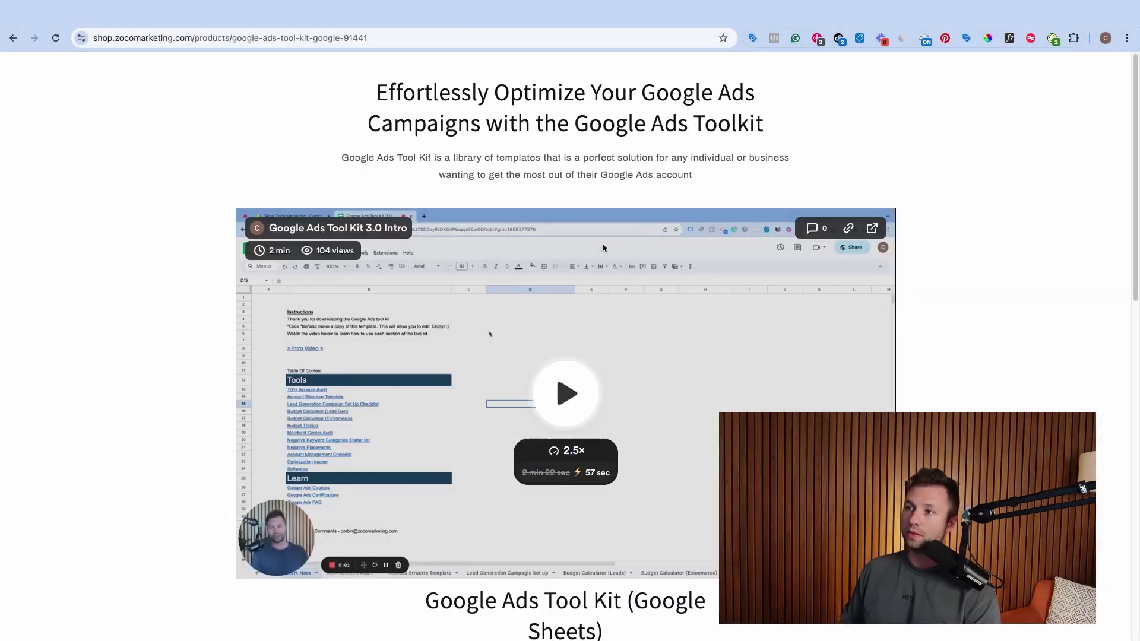
pyautogui.scroll(-3, 797, 341)
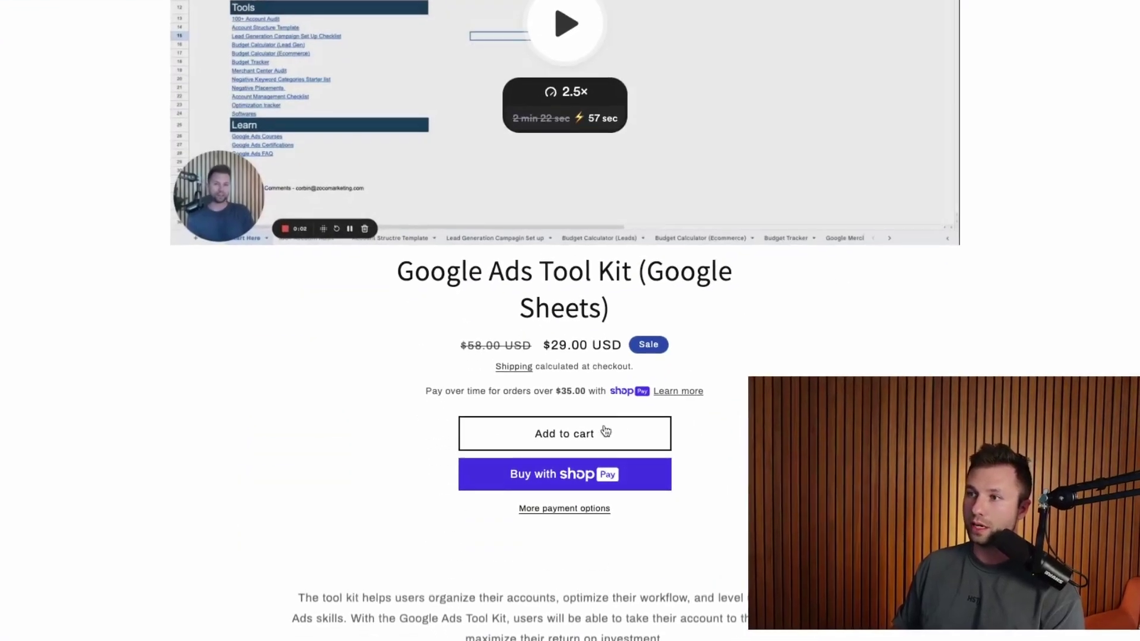
pyautogui.click(565, 480)
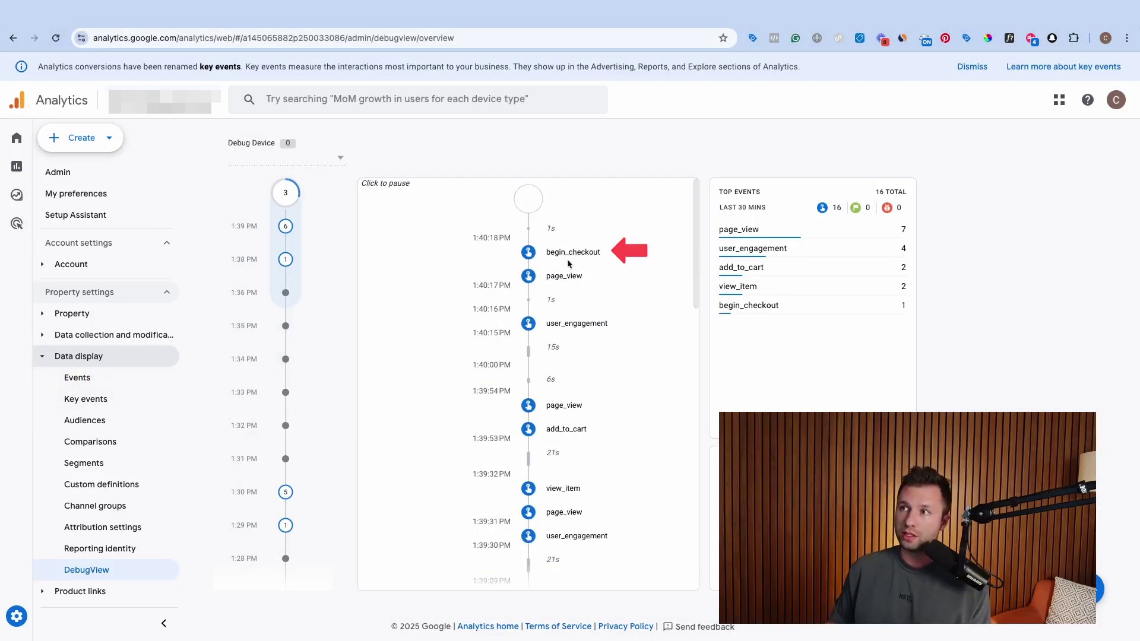
# Review the Events list under Data display, then open Key events, showing 0 of 0
pyautogui.click(90, 377)
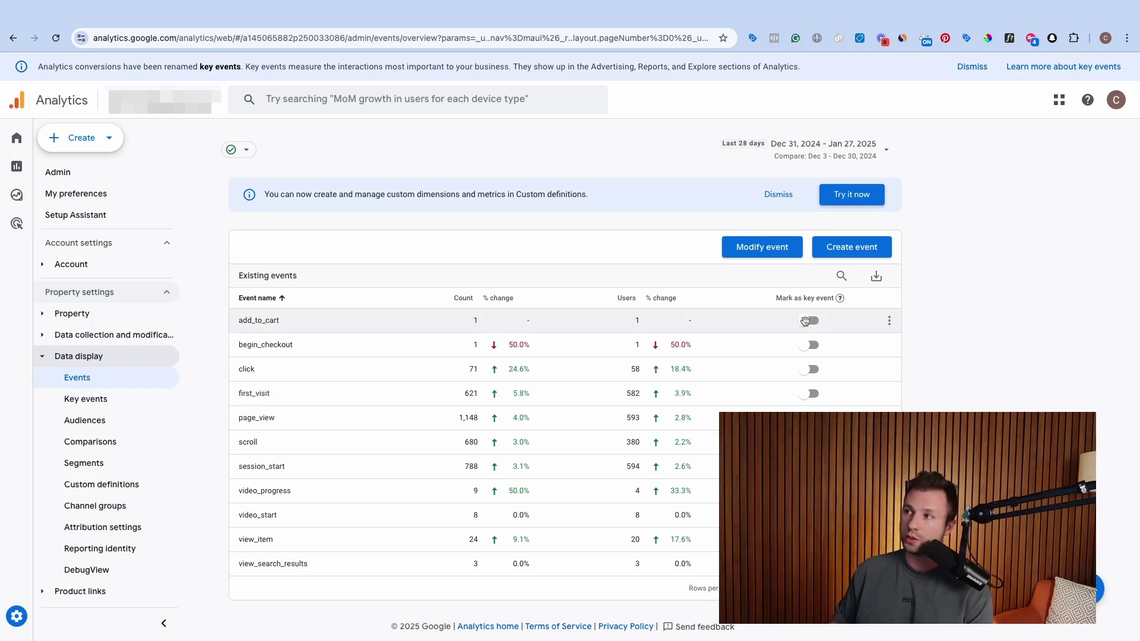
pyautogui.click(101, 399)
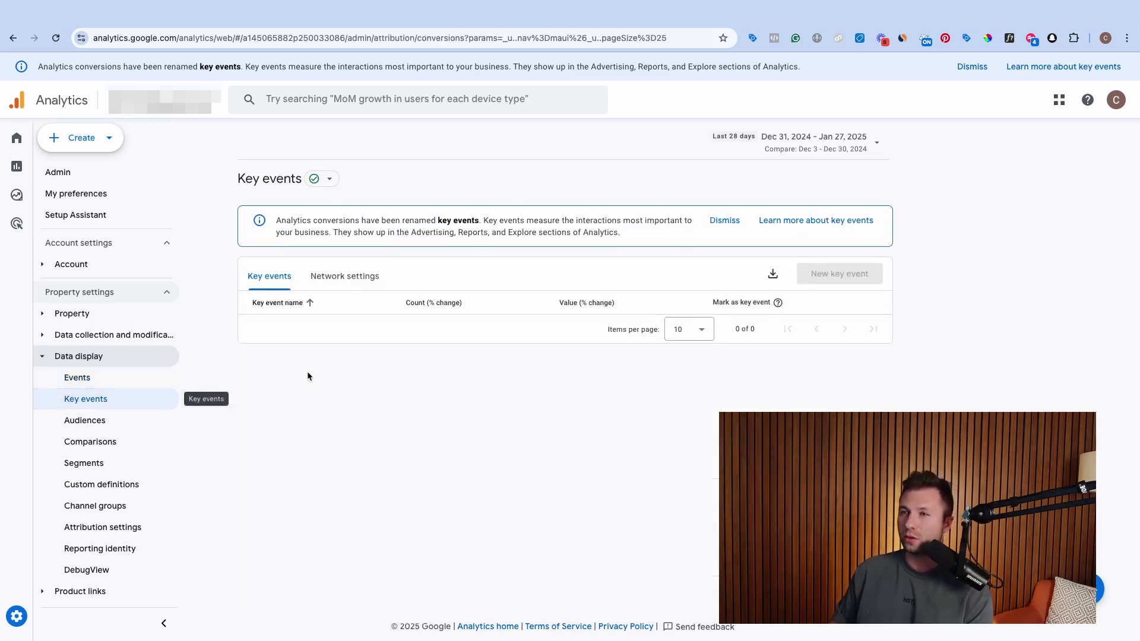